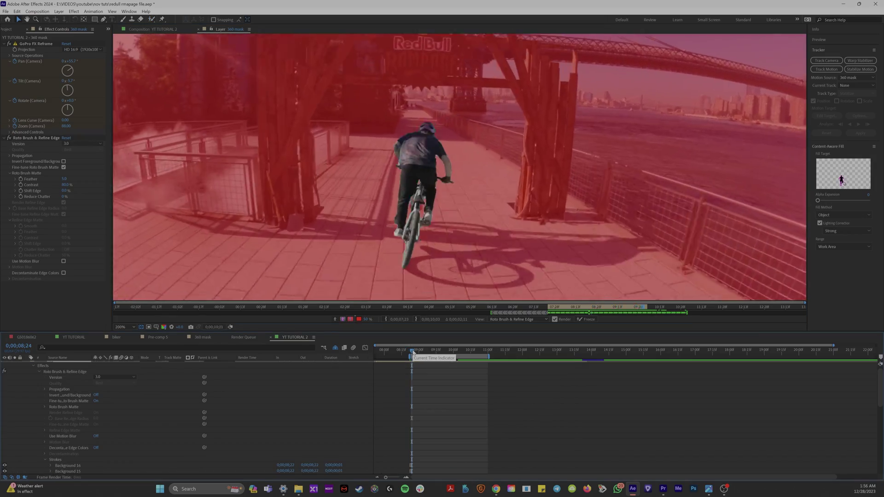
Scrub the 360 mask comp's gate frames, then return to the rider approaching the gate
left_click(700, 353)
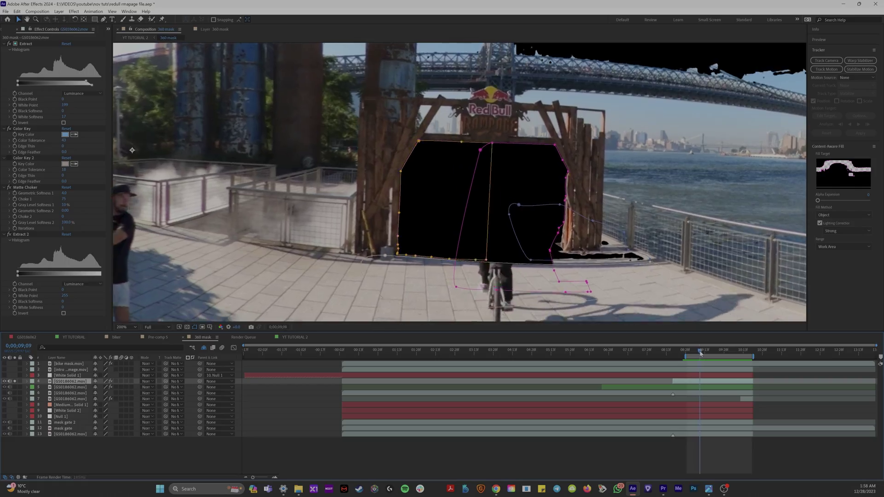
left_click_drag(701, 353, 722, 357)
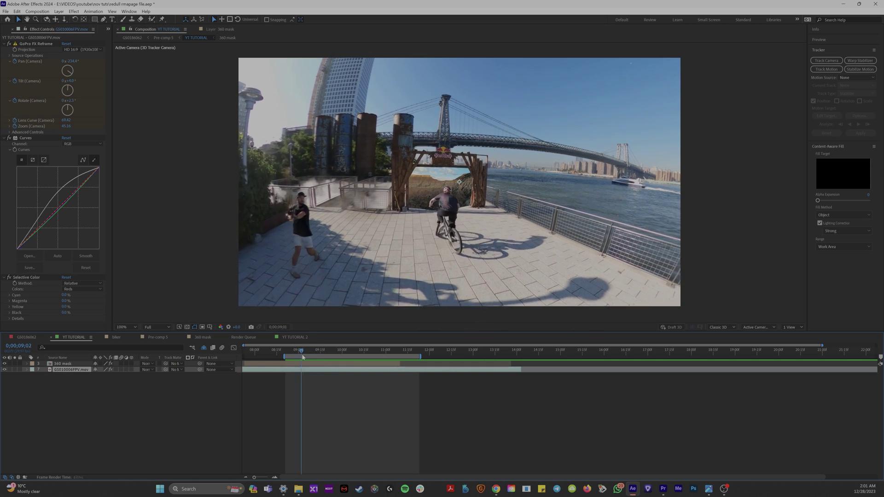
mouse_move(318, 357)
left_mouse_down()
mouse_move(297, 357)
mouse_move(340, 358)
mouse_move(327, 358)
left_mouse_up()
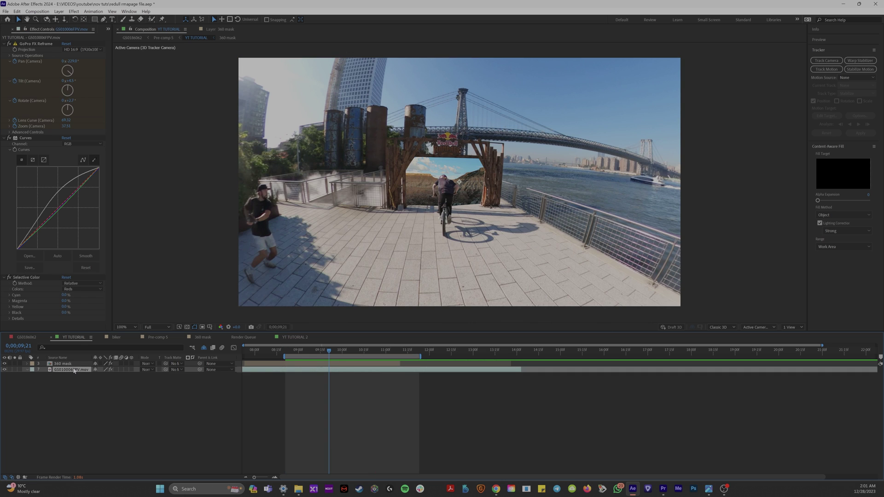
Duplicate the GS010006FPV.mov layer and freeze one copy on the current frame
key("ctrl+d")
right_click(349, 372)
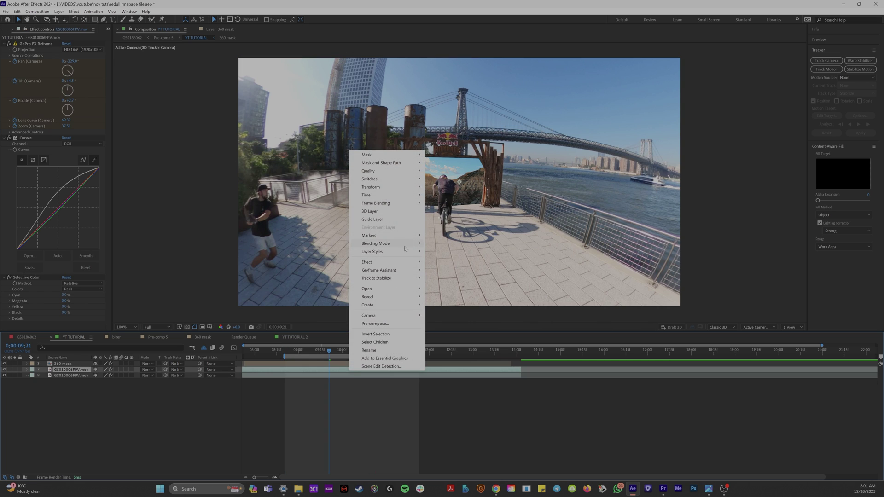
left_click(467, 218)
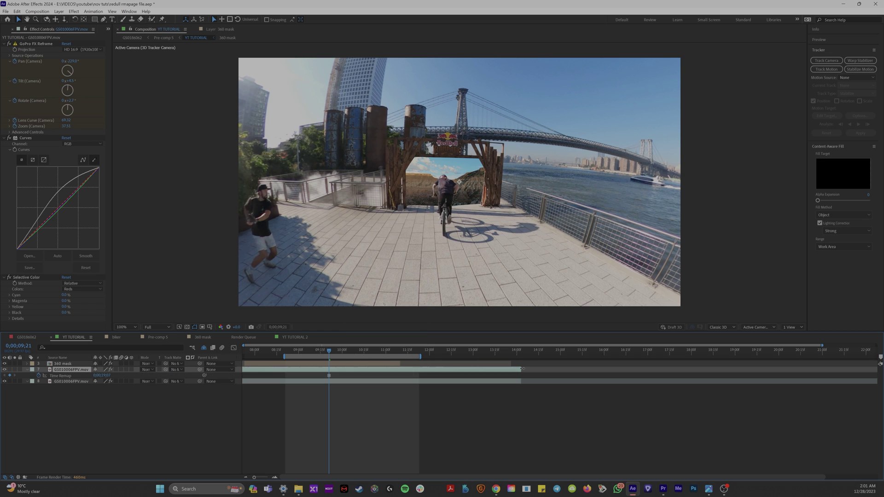
left_click(330, 381)
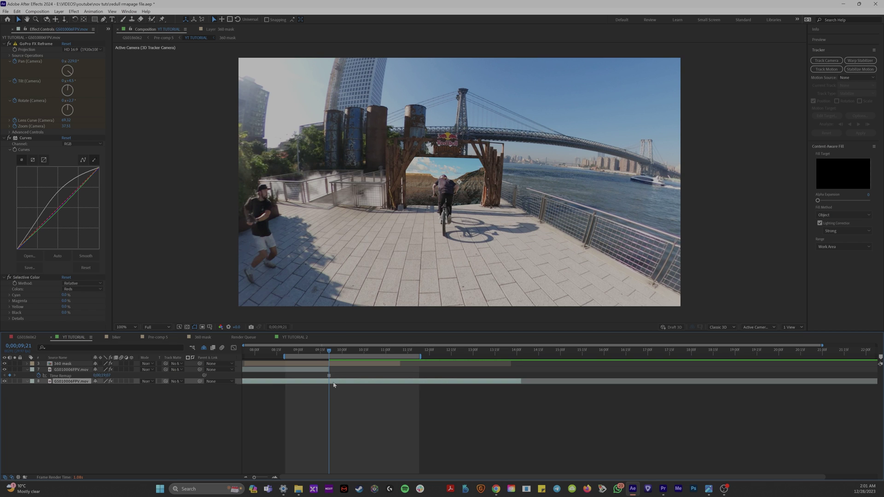
key("ctrl+d")
key("Delete")
Scrub and preview the rider reaching the gate, ending back at frame 8;08
left_click_drag(325, 351, 302, 354)
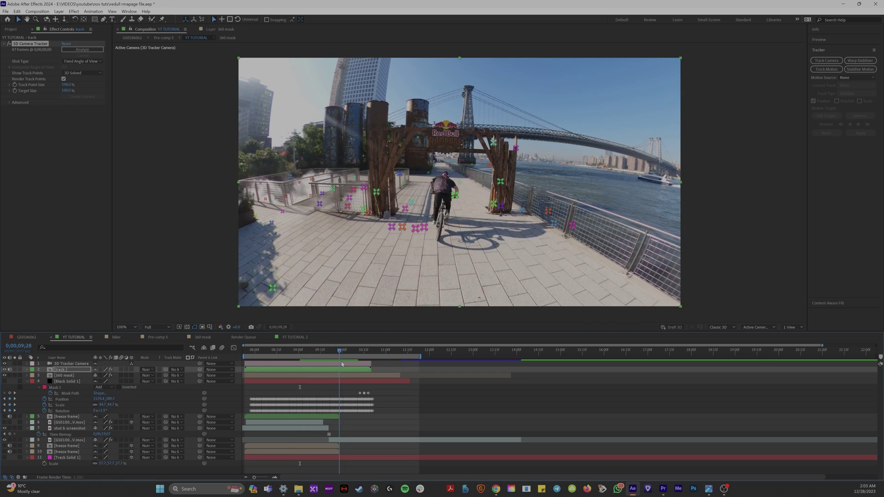
key("Page_Up")
key("Page_Up")
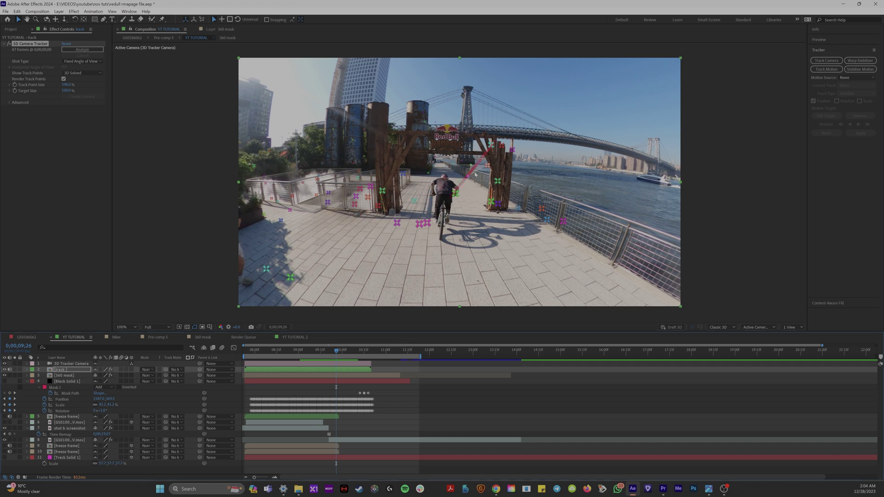
mouse_move(389, 192)
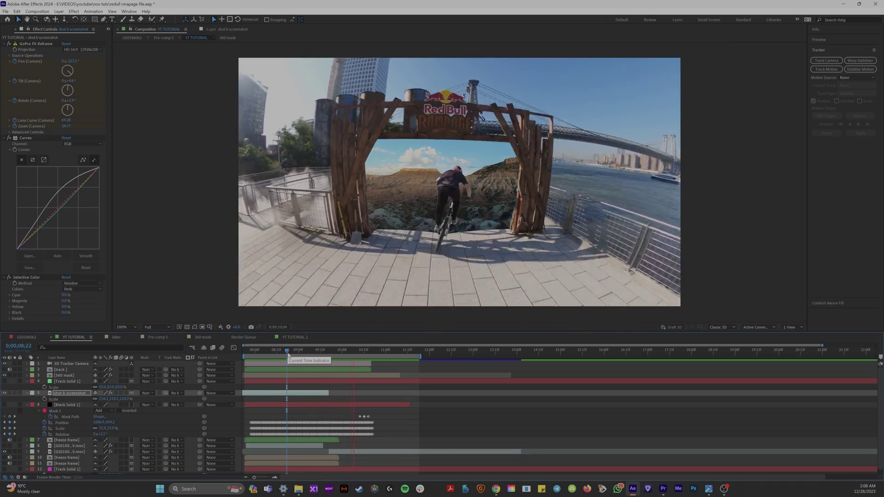
left_click_drag(287, 353, 296, 353)
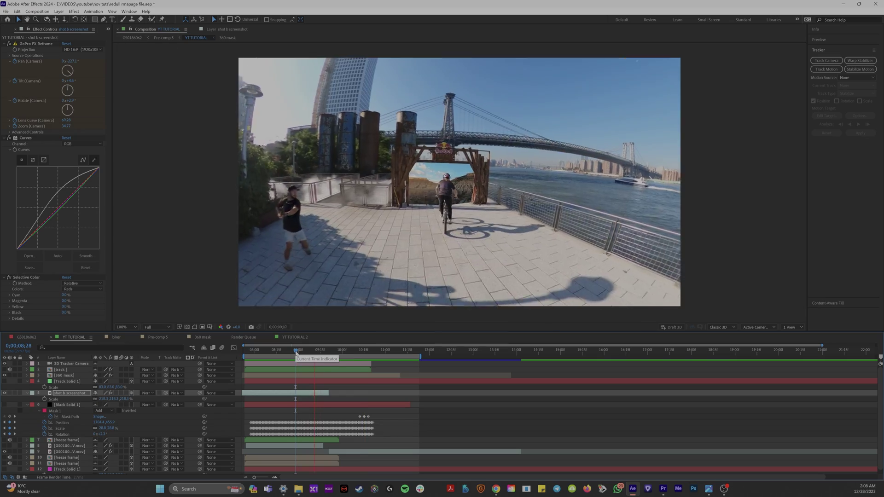
key("space")
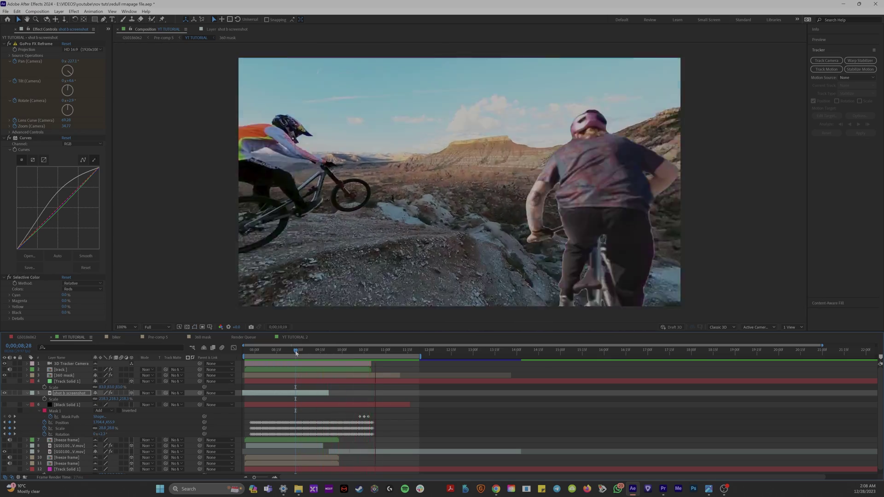
left_click_drag(296, 353, 265, 354)
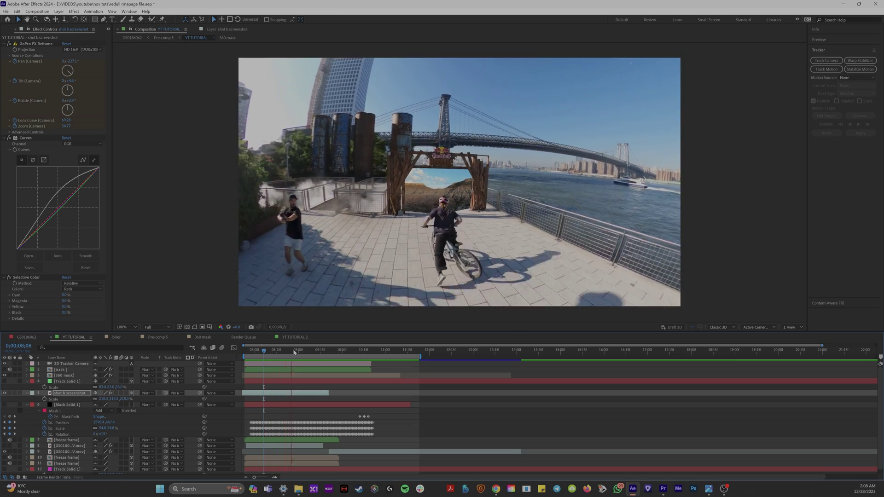
At the rider passing the gate, move the Crate's Godrays source down to 828, 559
left_click(313, 348)
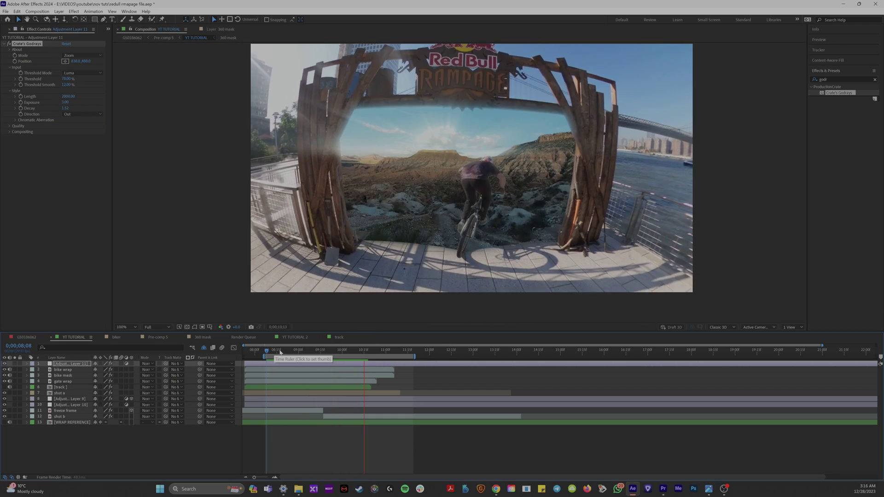
left_click_drag(280, 352, 274, 352)
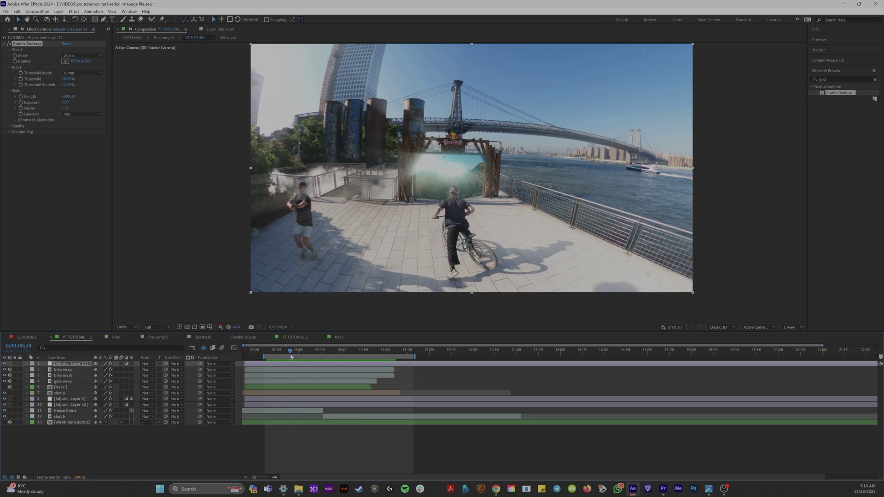
left_click_drag(444, 158, 442, 174)
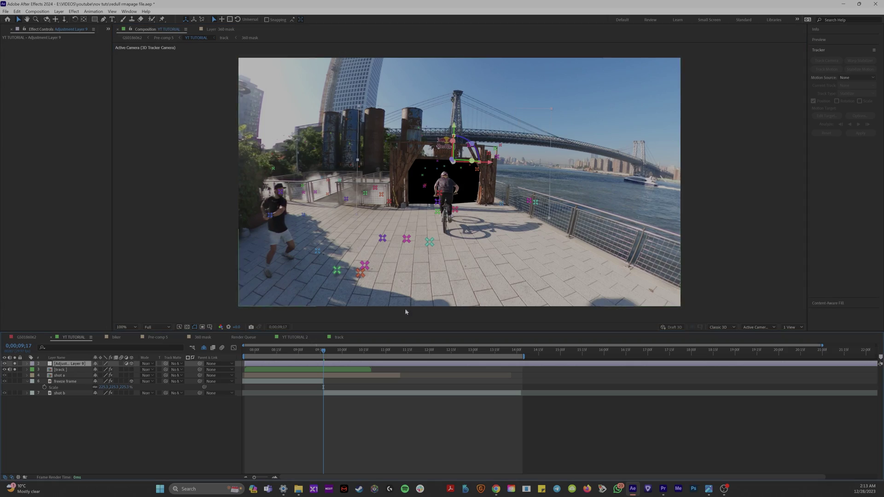
Apply Heat Distortion to the adjustment layer at the Red Bull arch frames
mouse_move(325, 349)
left_mouse_down()
mouse_move(308, 350)
mouse_move(363, 358)
mouse_move(329, 355)
left_mouse_up()
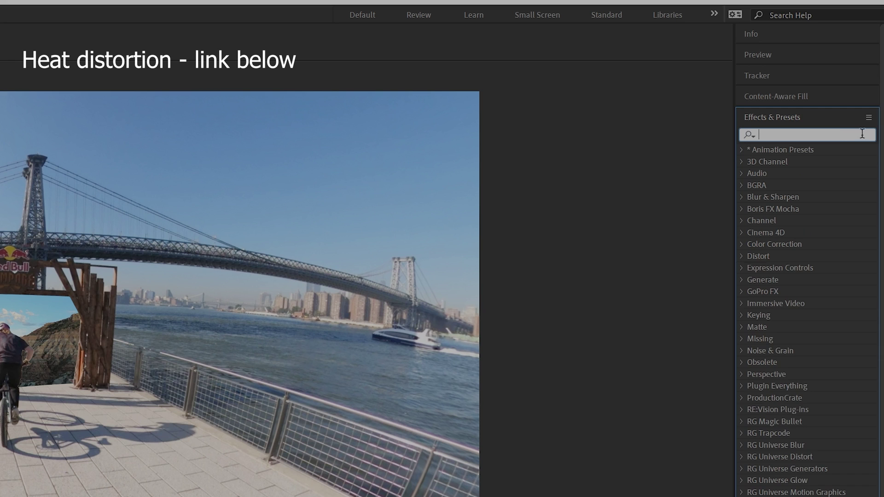
type("heat dis")
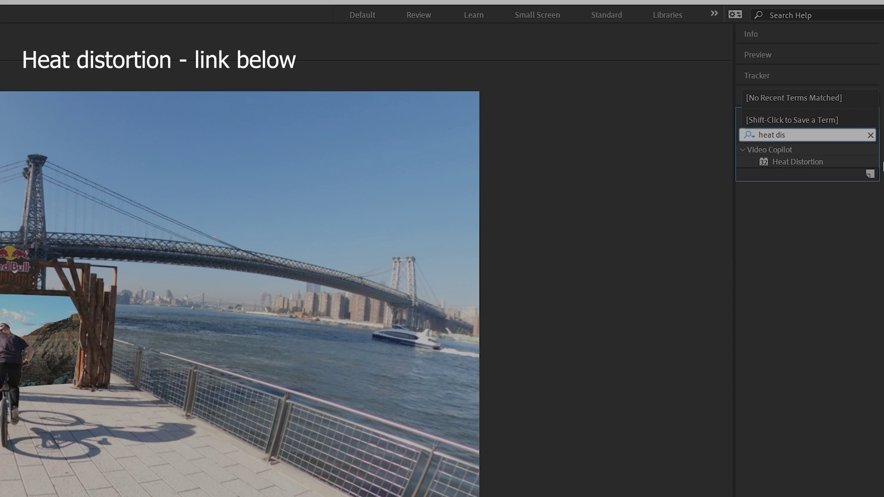
left_click(822, 163)
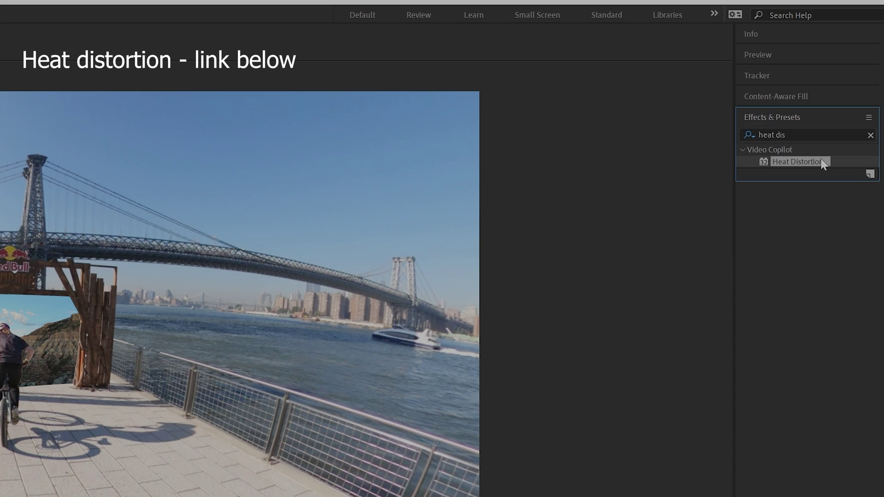
left_click_drag(800, 162, 365, 378)
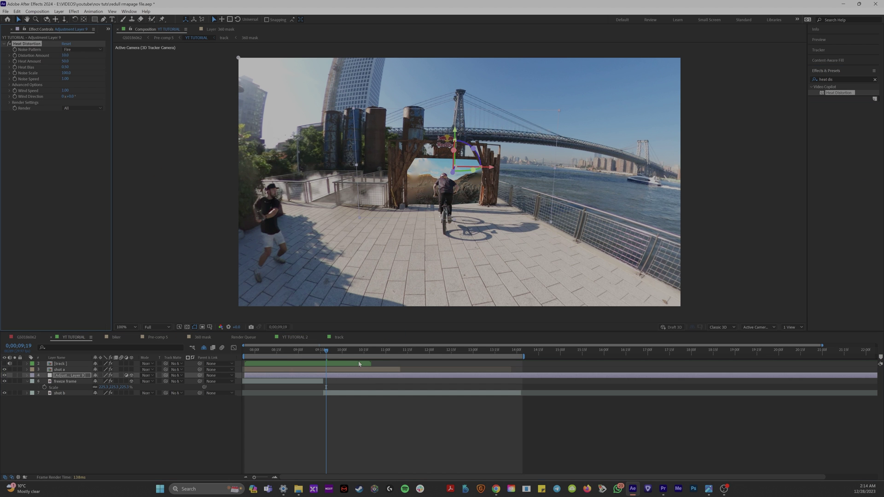
Preview the transition from 8;14 and raise the Heat Bias to 0.49
left_click_drag(325, 353, 274, 351)
key("space")
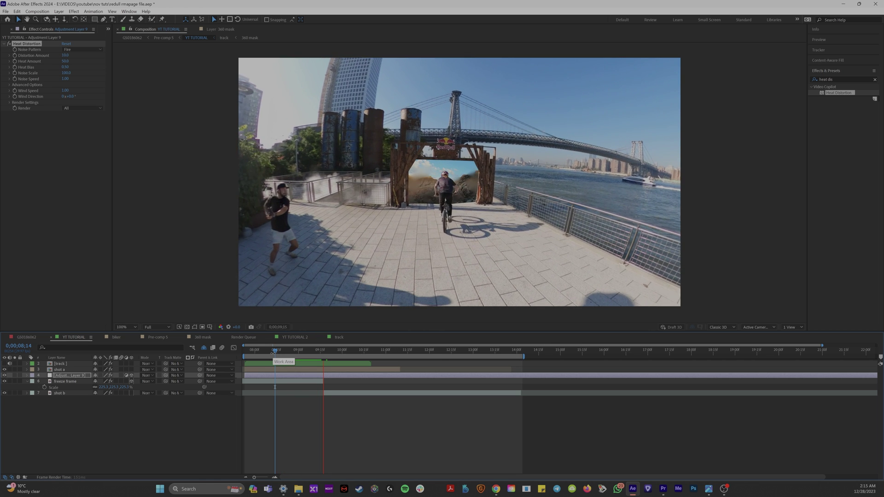
key("n")
key("space")
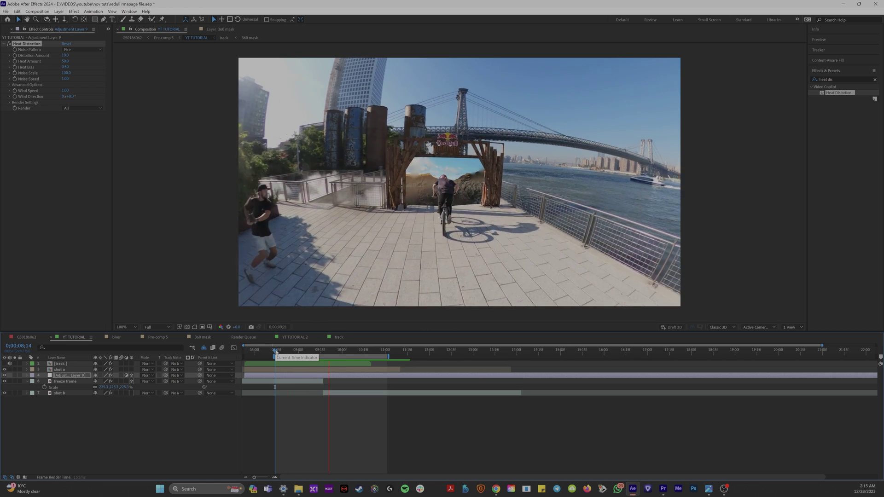
key("space")
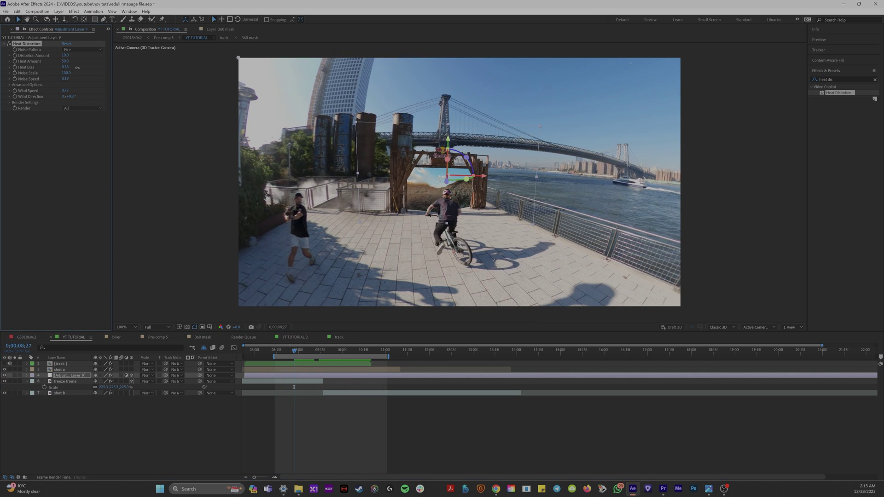
left_click_drag(64, 70, 69, 73)
key("space")
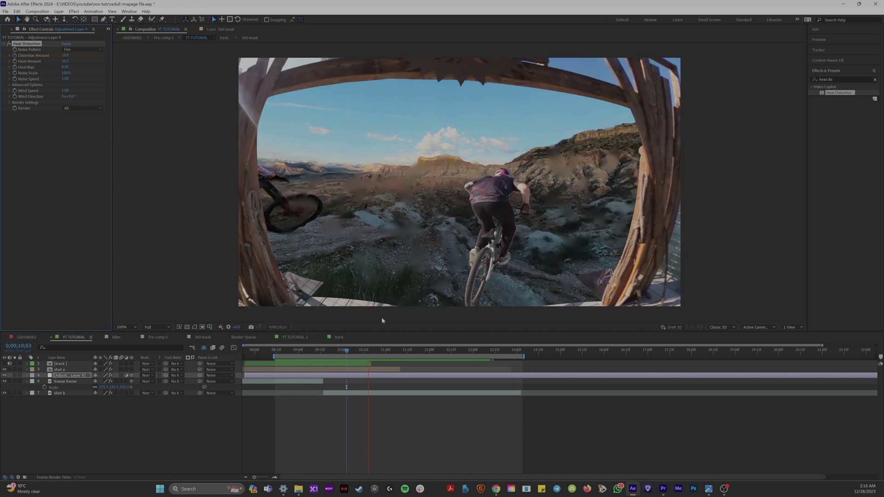
key("space")
Set Distortion Amount to 0, keyframe it and effect opacity, then preview from 9;15
left_click_drag(67, 57, 62, 59)
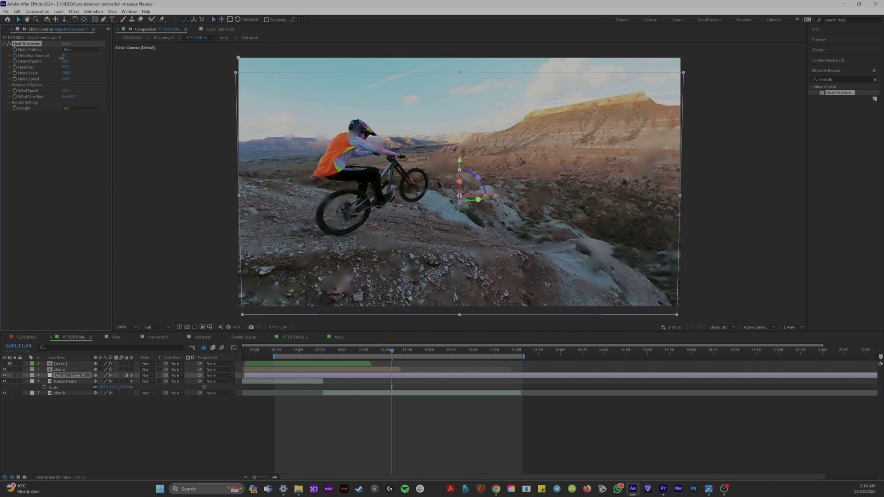
left_click(276, 351)
key("space")
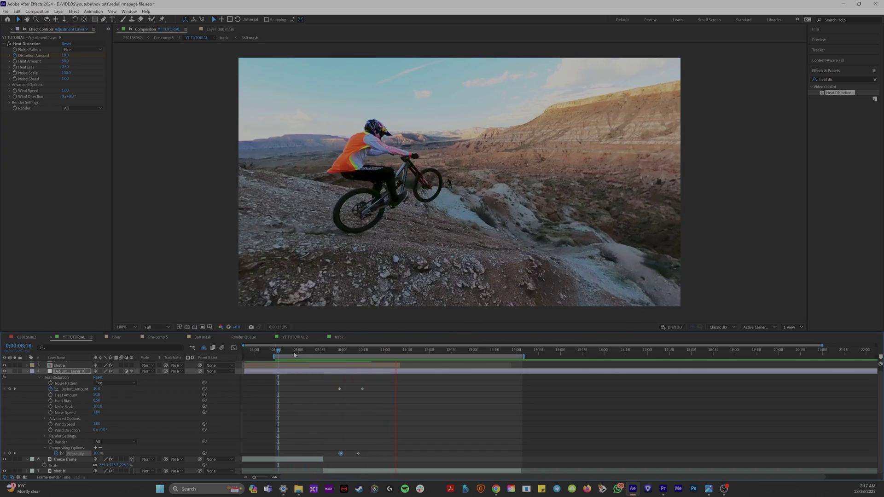
left_click(43, 454)
scroll(73, 454, "down", 1)
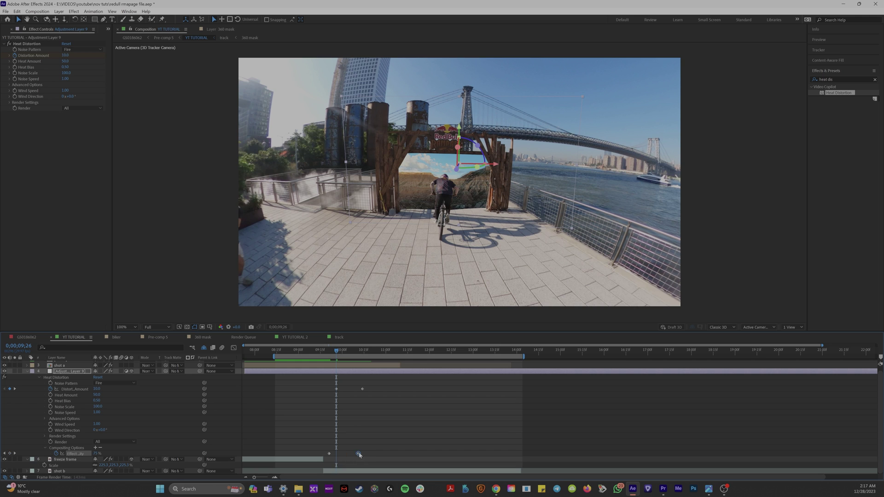
left_click(320, 350)
key("space")
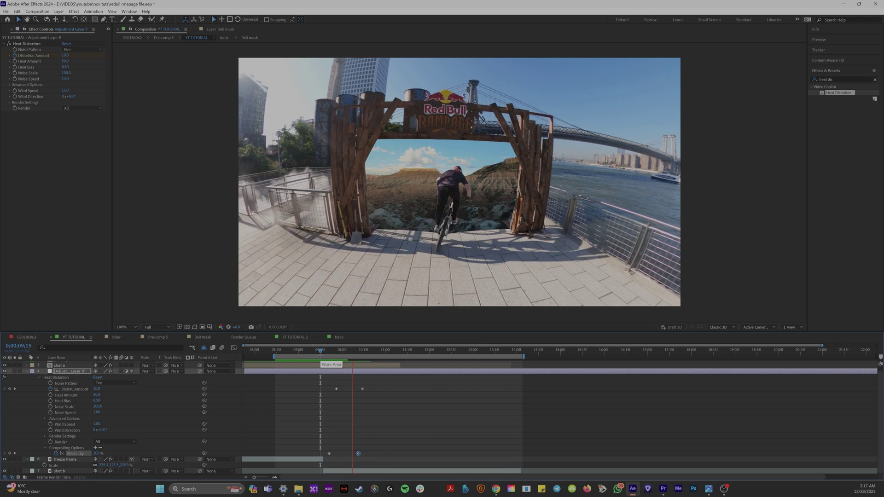
Apply Turbulent Displace to the adjustment layer, reduce Size to 52, and preview to about 10;27
key("ctrl+f")
type("turbu")
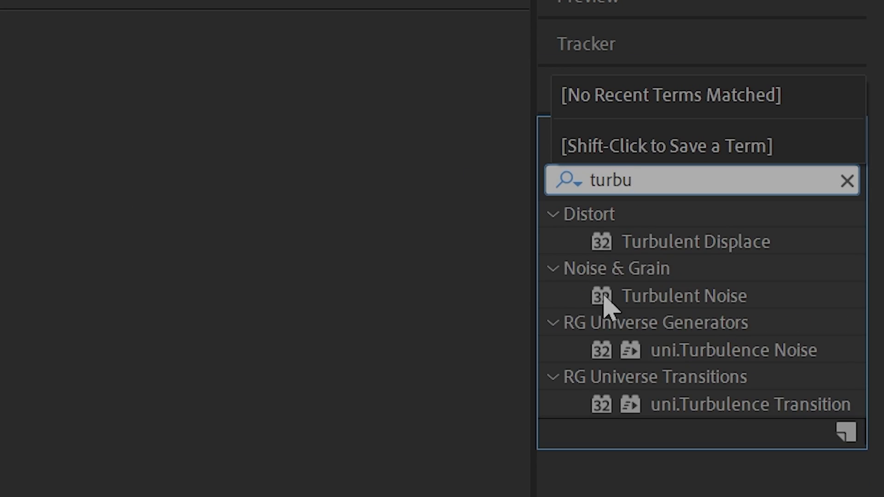
left_click(850, 94)
left_click_drag(737, 258, 233, 155)
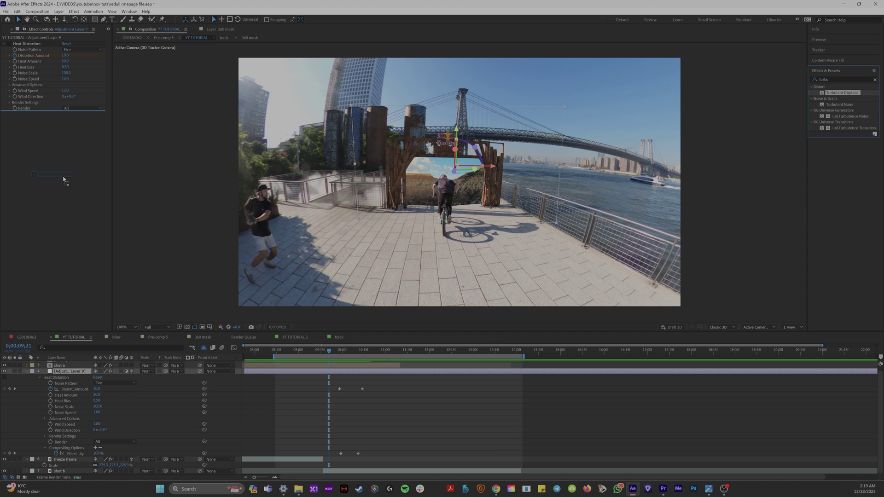
left_click_drag(64, 178, 61, 176)
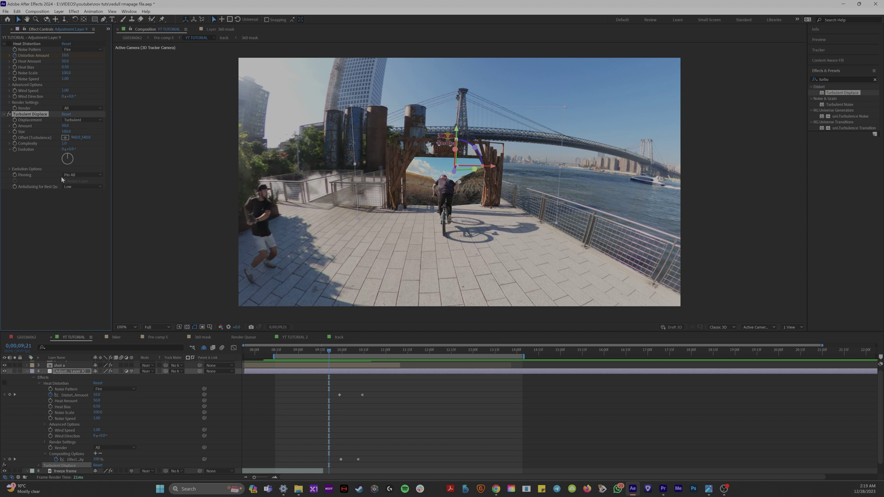
key("period")
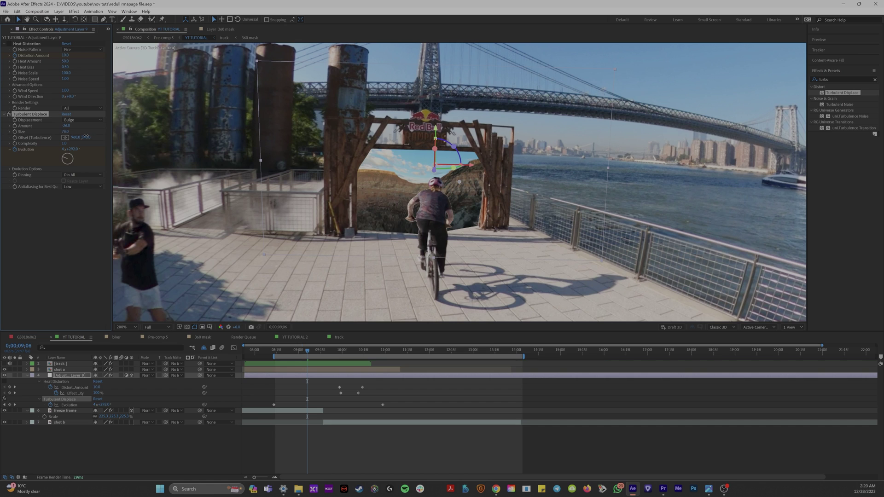
left_click_drag(86, 136, 83, 140)
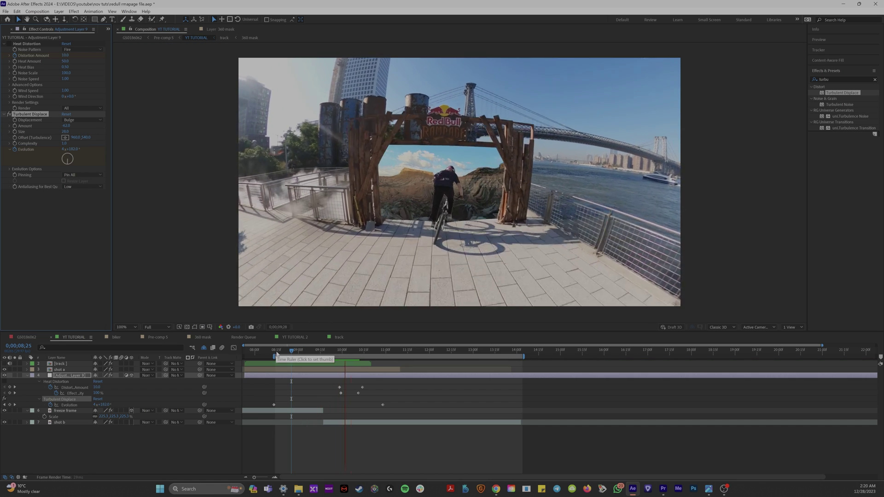
key("space")
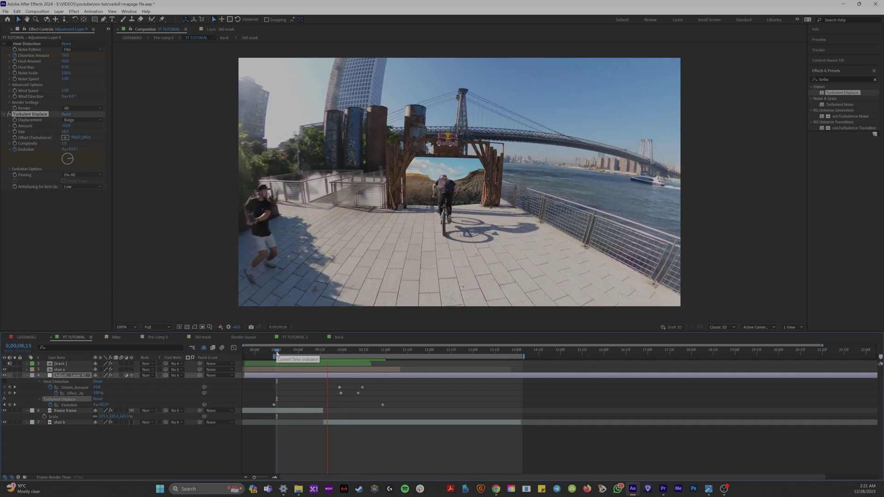
left_click_drag(276, 355, 381, 355)
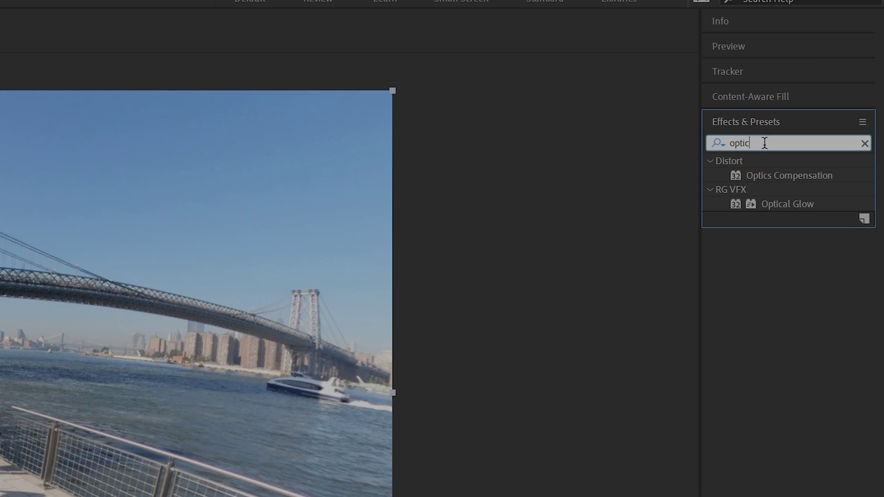
Replace Glow on Adjustment Layer 10 with Optical Glow at Size 93
type("glow")
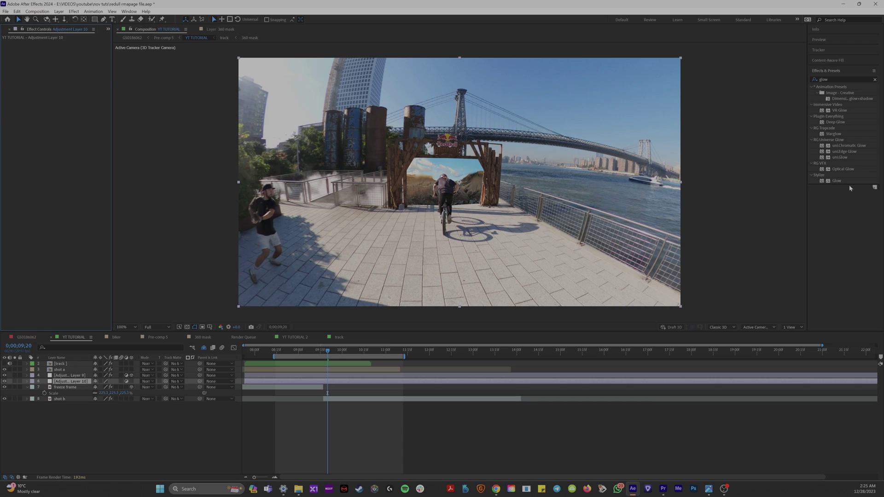
double_click(772, 389)
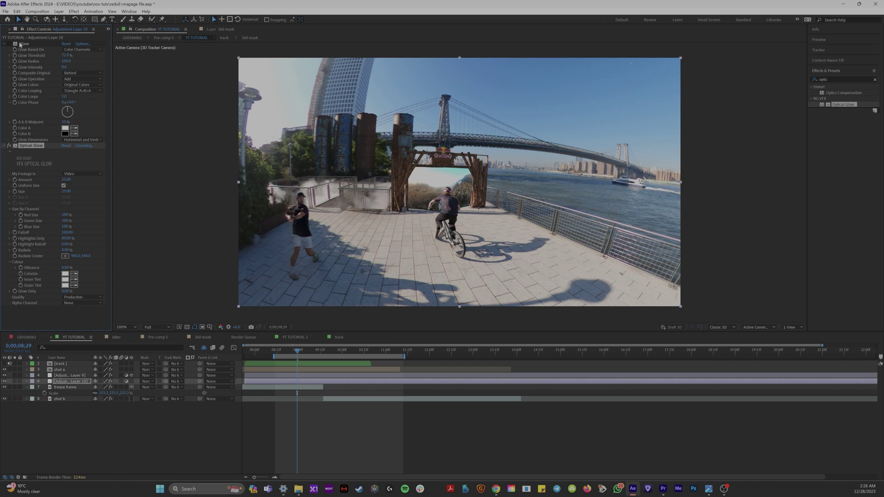
left_click(21, 44)
key("Delete")
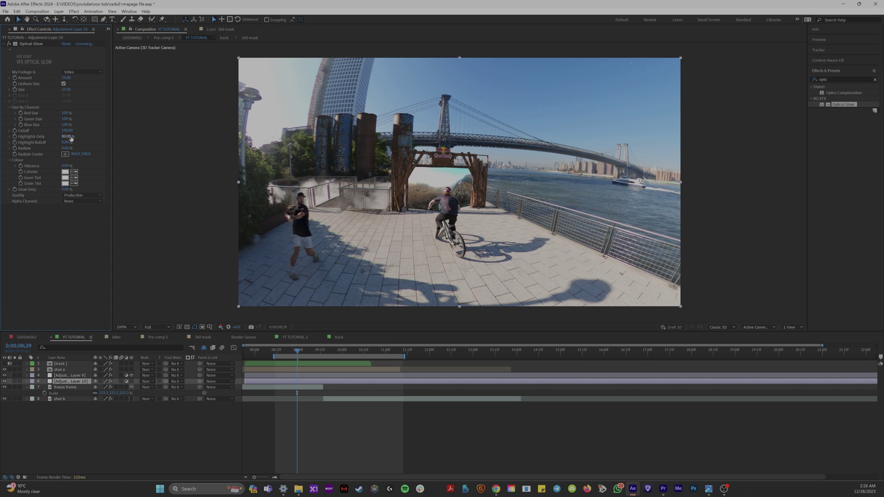
left_click_drag(91, 93, 92, 93)
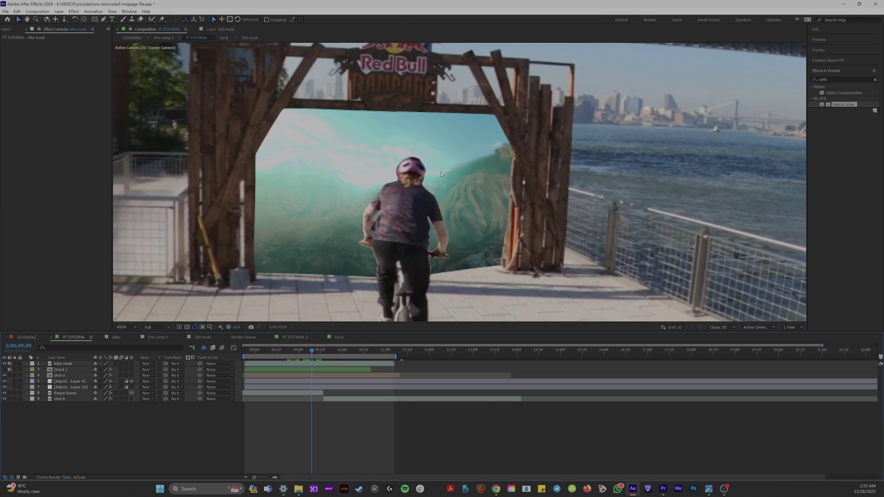
Compare with Adjustment Layer 10 hidden, then lower bike wrap's Light Wrap Bias Amount to 19%
left_click_drag(405, 177, 454, 205)
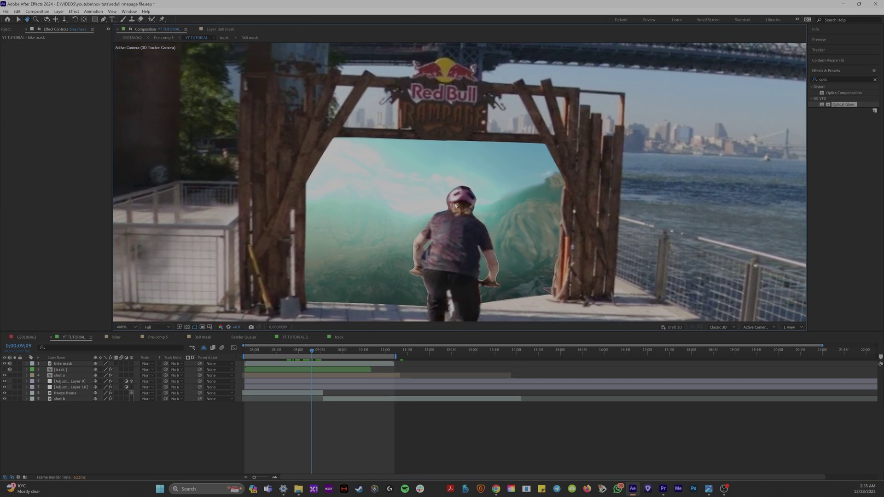
left_click(4, 387)
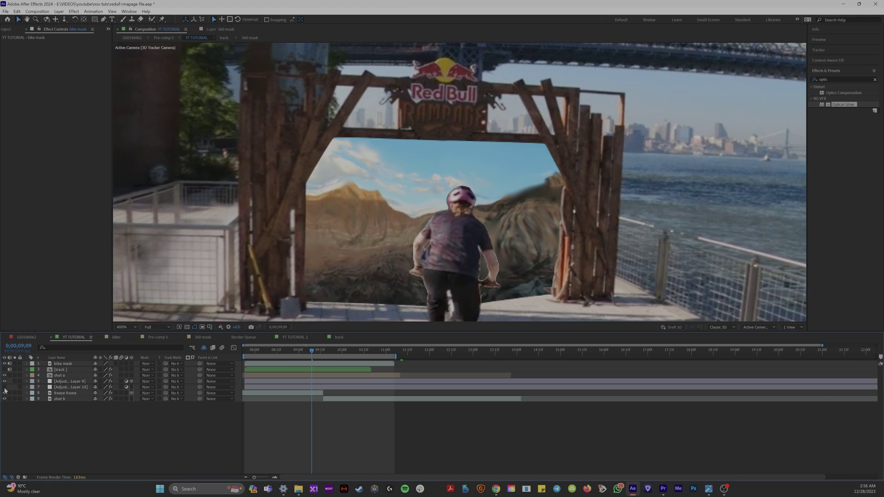
left_click(5, 387)
left_click(4, 390)
left_click(5, 390)
left_click(5, 389)
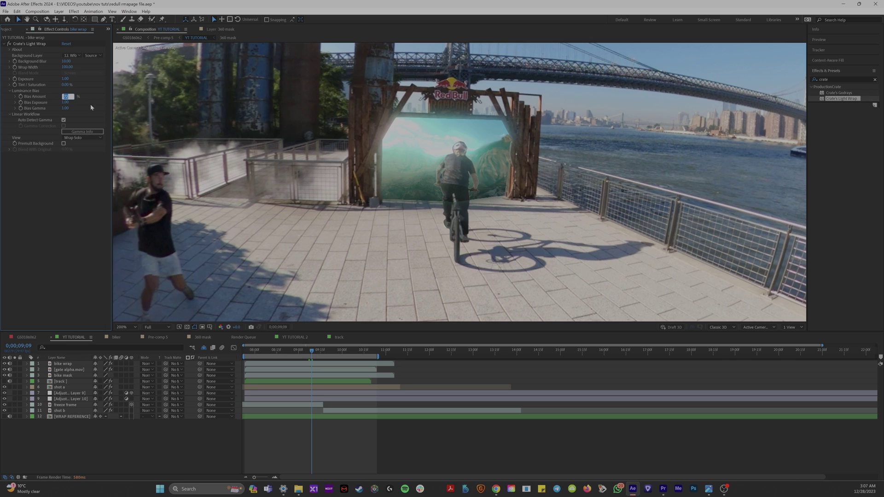
left_click_drag(65, 98, 54, 99)
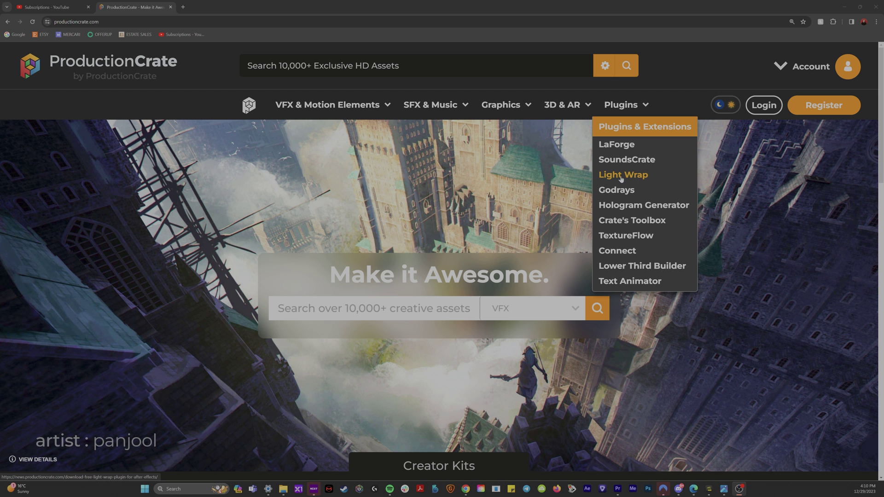
Open the Light Wrap plugin page from ProductionCrate's Plugins menu
left_click(624, 175)
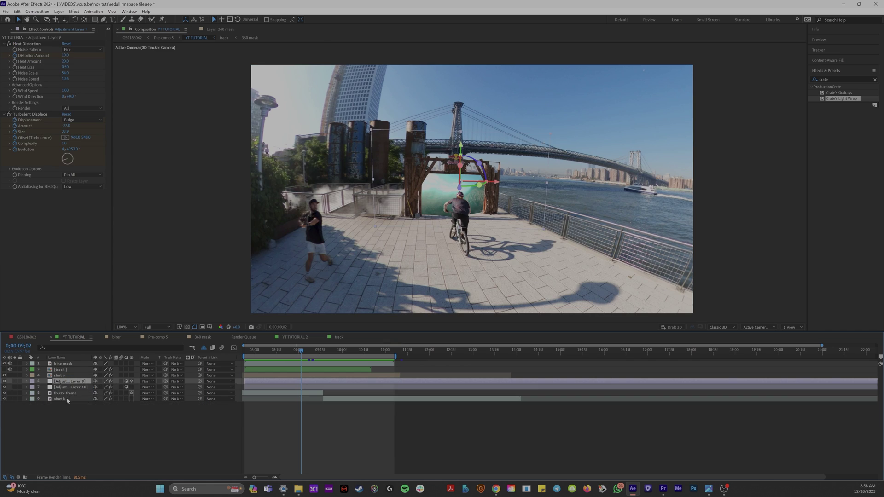
Duplicate bike mask and shot a at 9;25, then open gate alpha.mov's Light Wrap Background Layer list
left_click(305, 359)
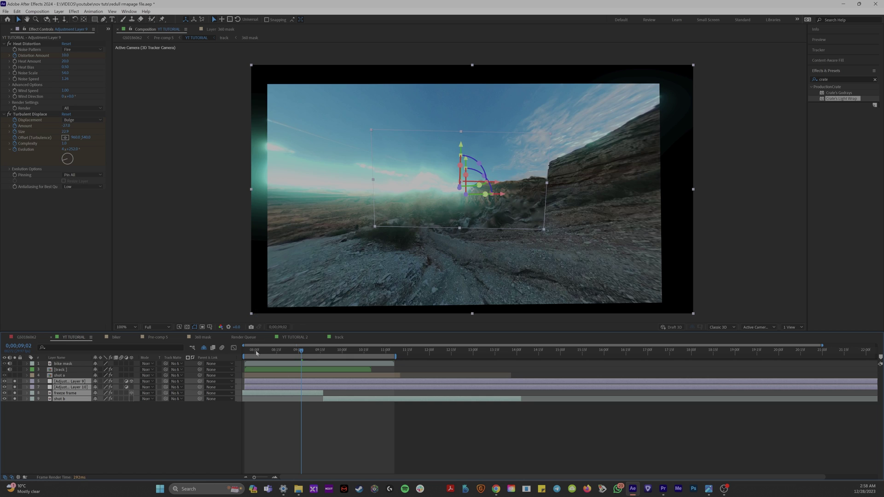
left_click_drag(307, 359, 340, 364)
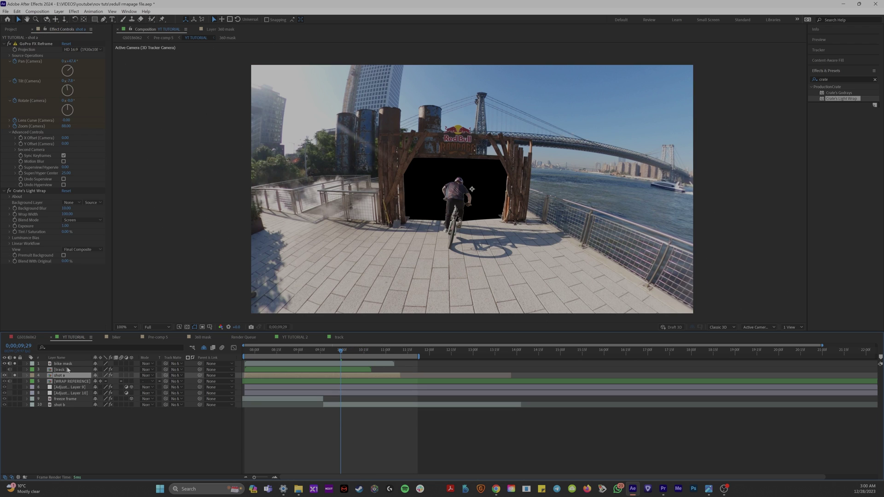
key("ctrl+v")
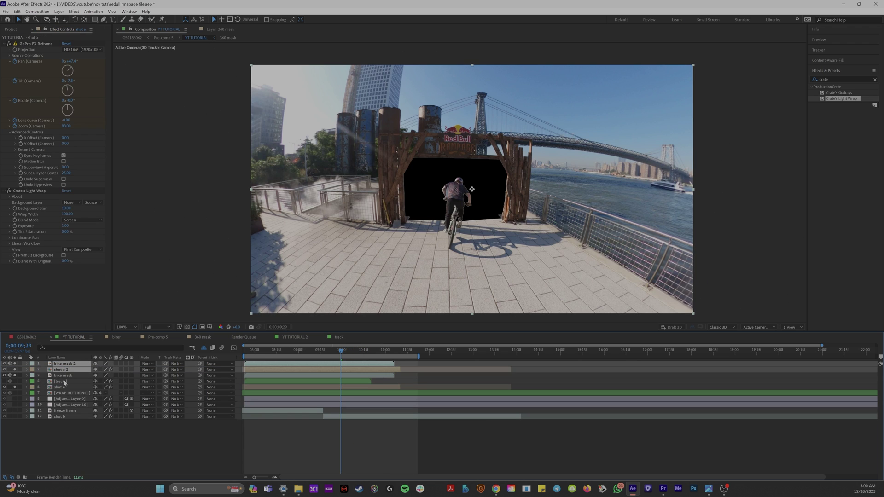
left_click(65, 383)
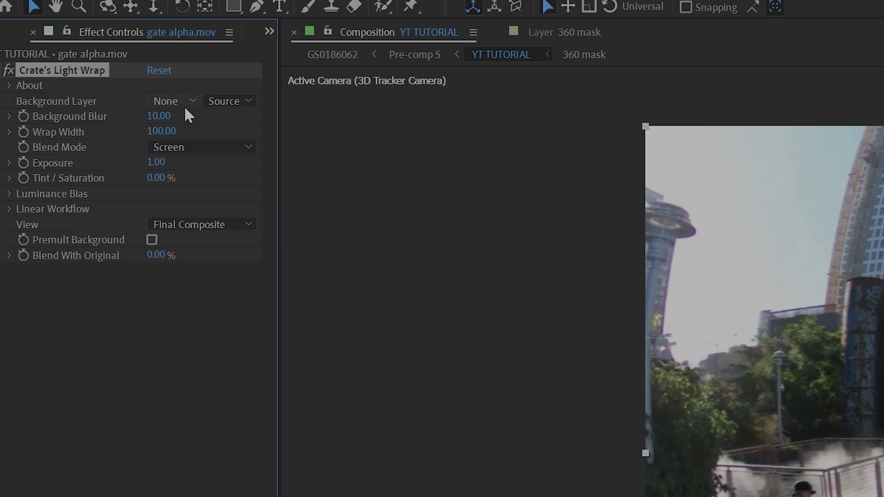
left_click(172, 101)
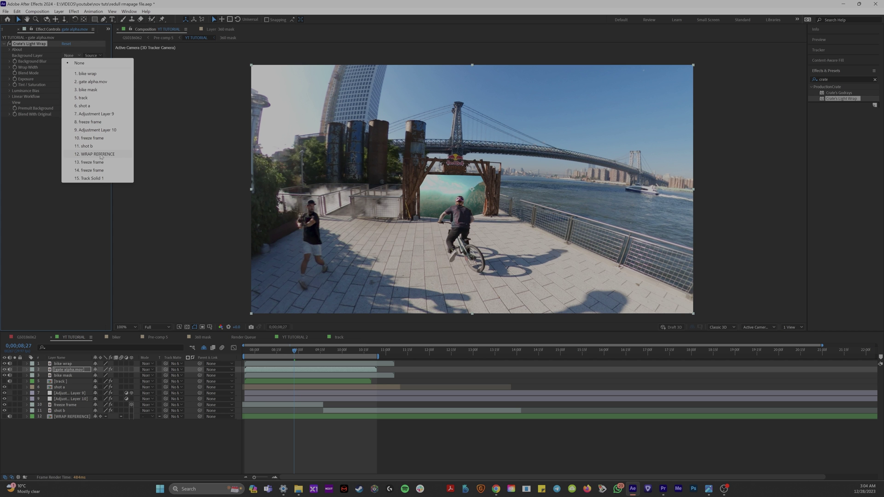
Give gate's Light Wrap a WRAP REFERENCE background, Wrap Solo, 75% bias, width 33; add it to bike wrap
left_click(249, 363)
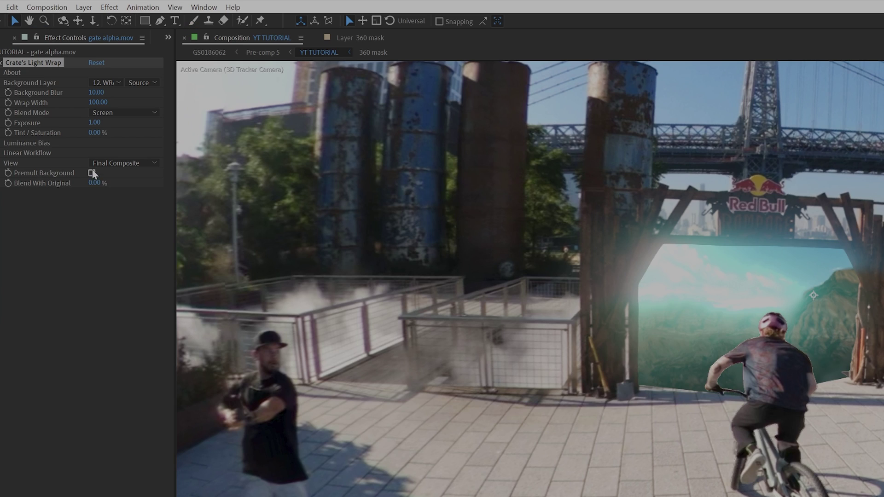
left_click(106, 164)
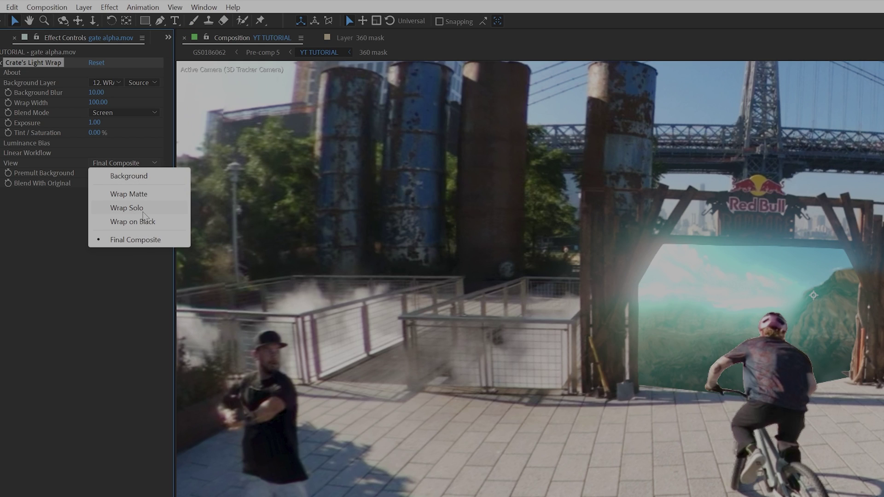
left_click(143, 212)
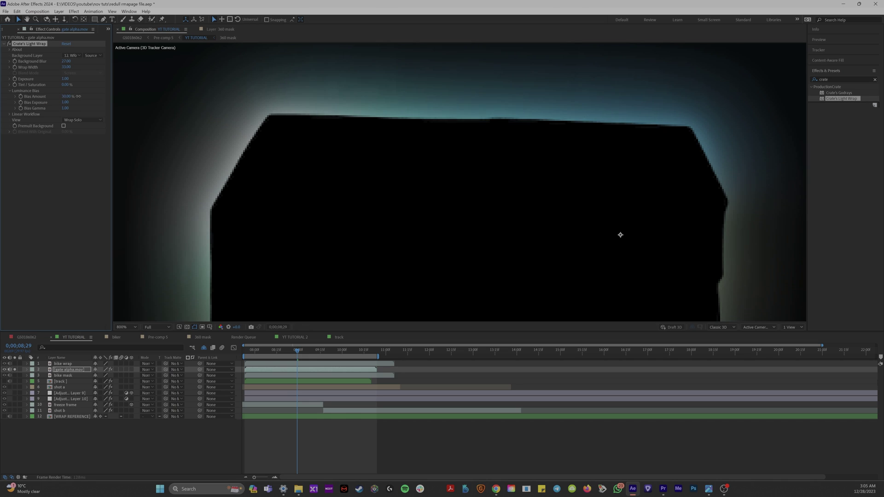
left_click_drag(79, 96, 100, 101)
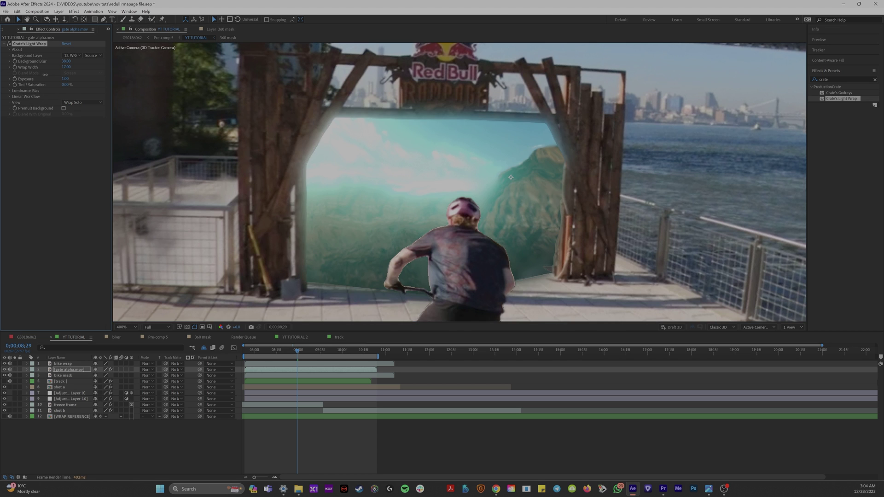
left_click_drag(49, 76, 45, 74)
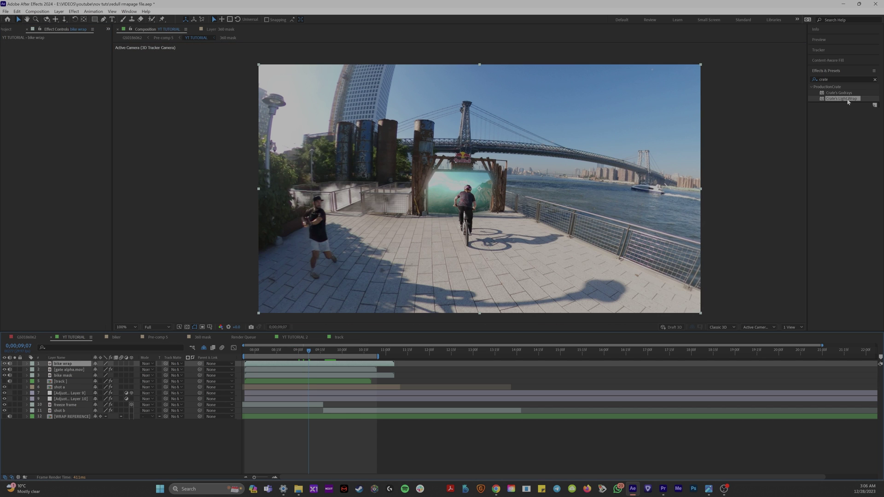
left_click_drag(848, 101, 322, 366)
Use 12. WRAP REFERENCE as the light wrap background with 79% Bias Amount, then select the bike wrap layer
left_click(71, 56)
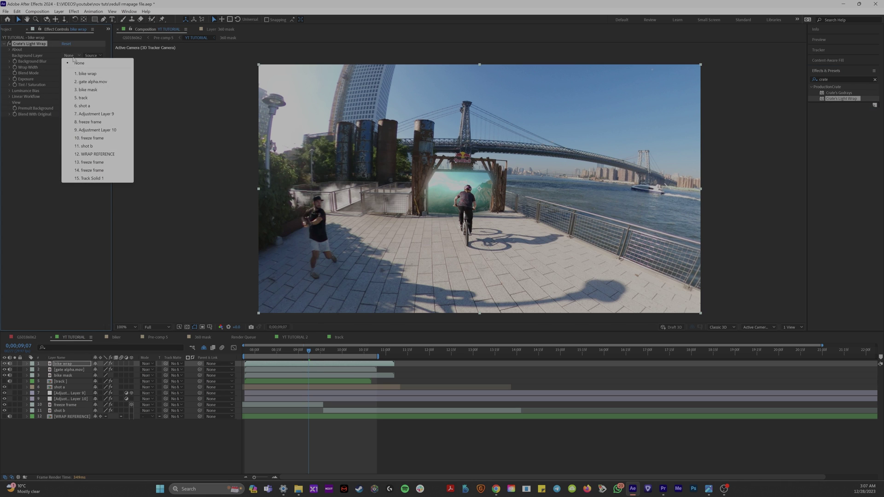
left_click(96, 154)
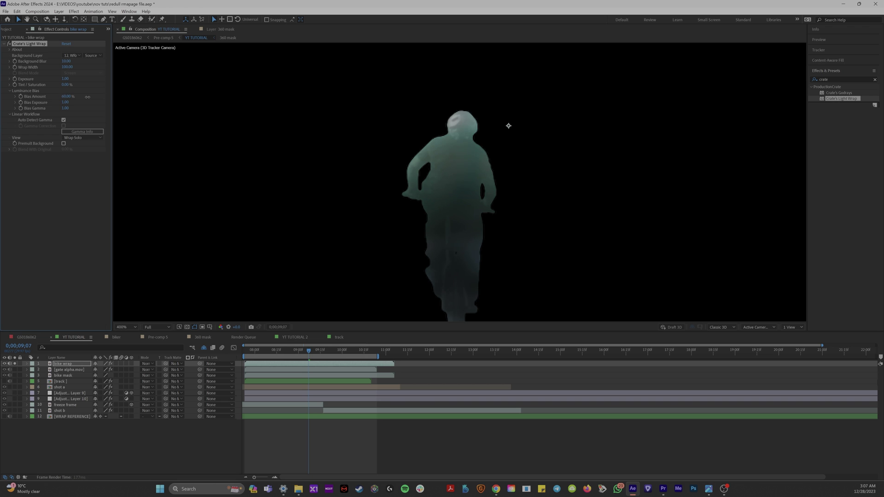
left_click_drag(88, 97, 93, 97)
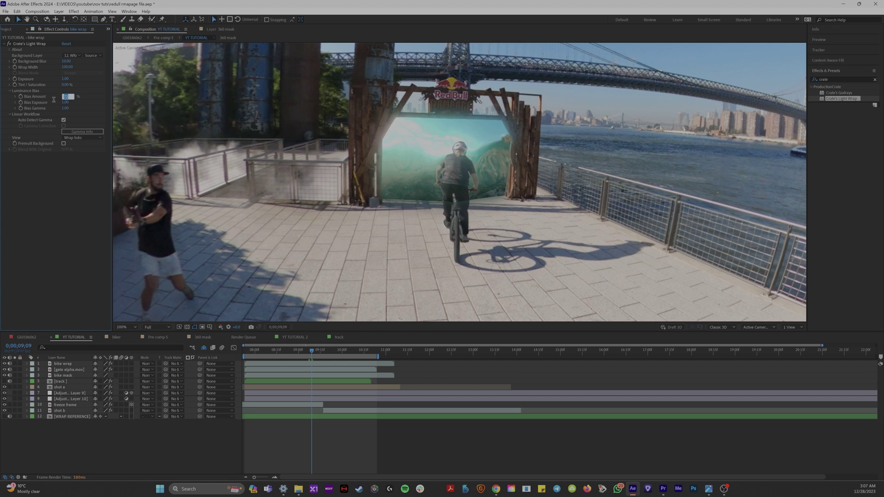
left_click(48, 98)
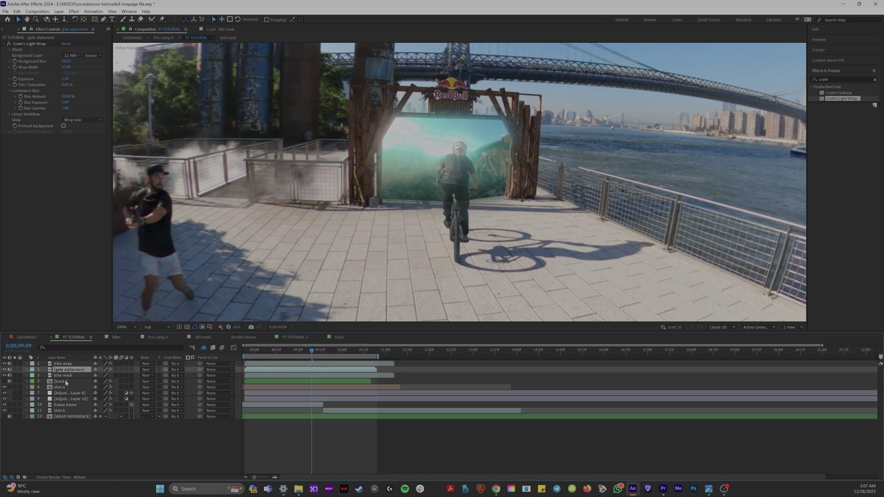
left_click(67, 364)
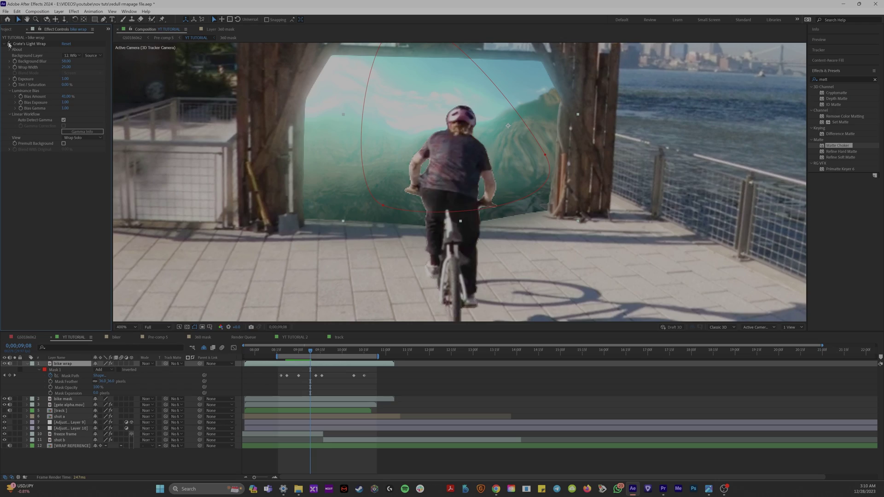
key("comma")
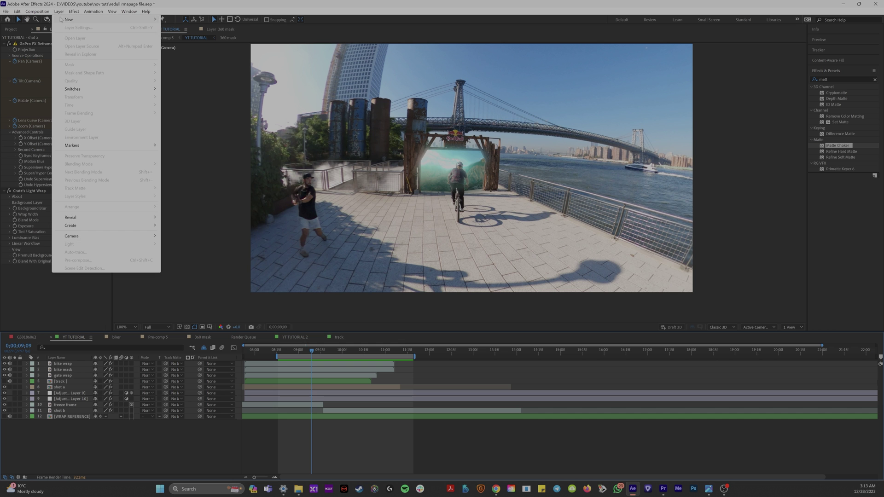
Add a new adjustment layer and apply Crate's Godrays to it
mouse_move(69, 20)
left_click(193, 64)
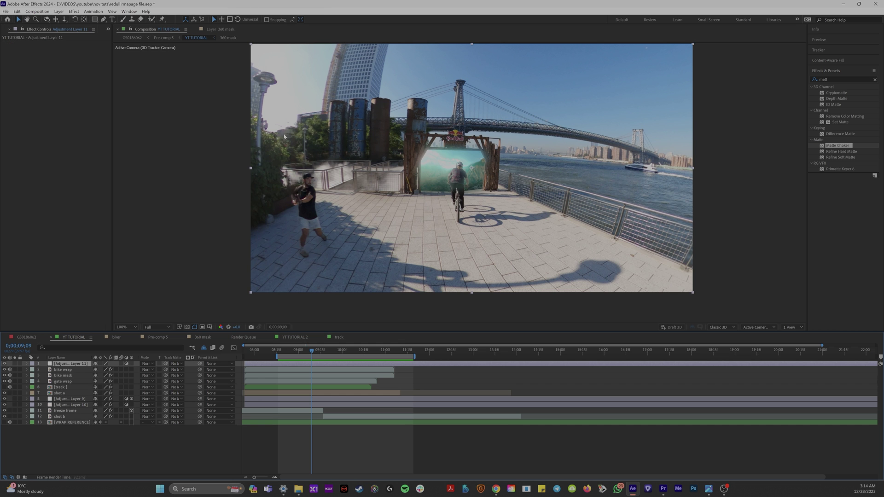
double_click(838, 80)
type("godr")
left_click_drag(839, 93, 313, 366)
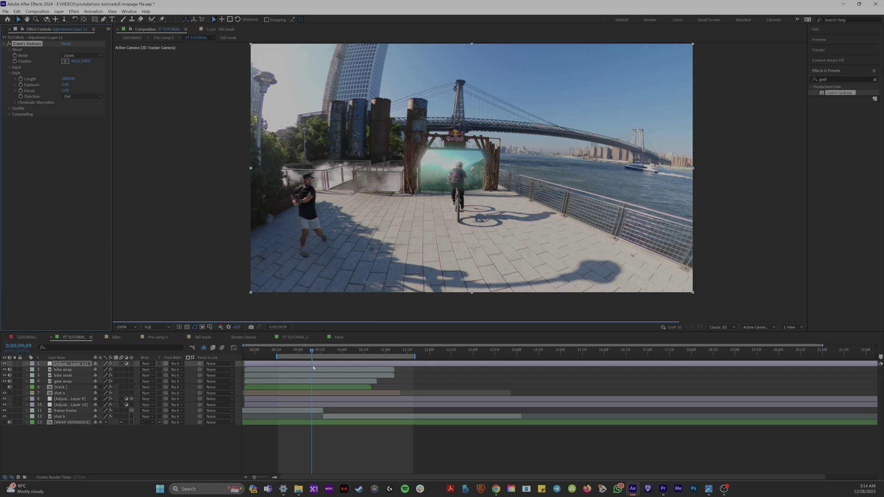
Centre the godrays on the gate portal and raise Threshold and Decay for subtler rays
left_click_drag(472, 168, 456, 157)
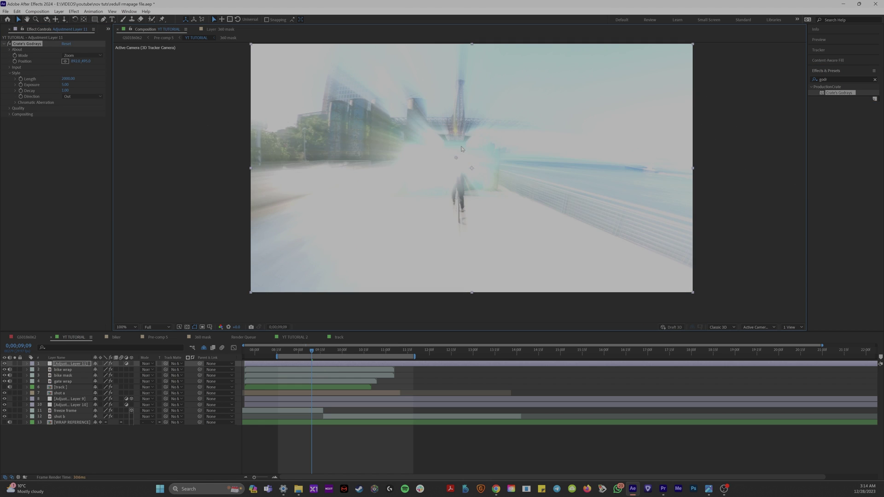
left_click(10, 68)
left_click_drag(81, 81, 92, 112)
left_click_drag(84, 78, 89, 78)
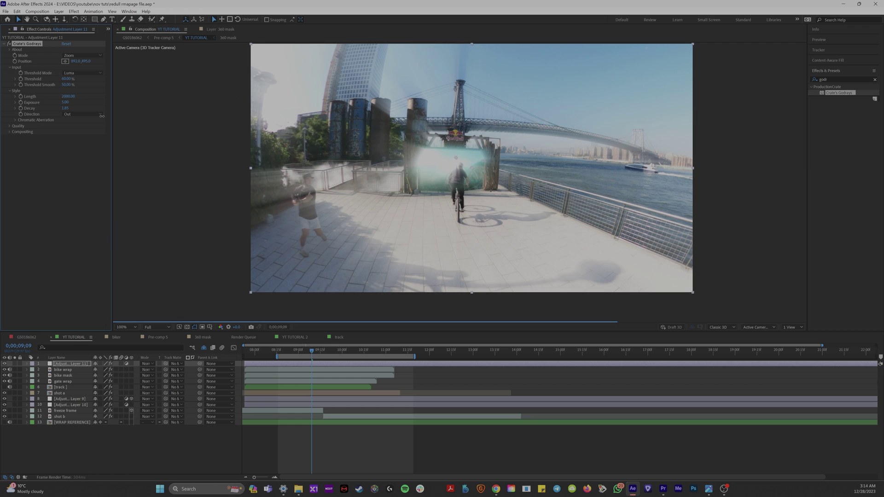
left_click_drag(456, 157, 473, 172)
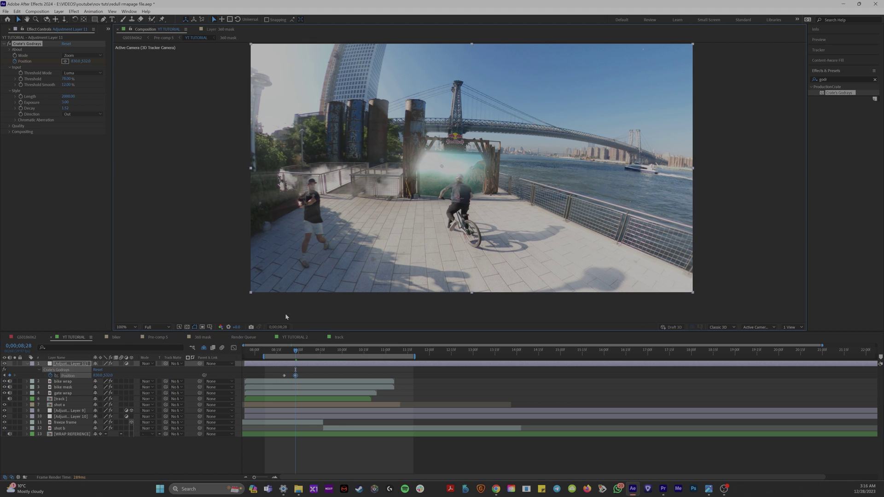
left_click_drag(284, 354, 267, 354)
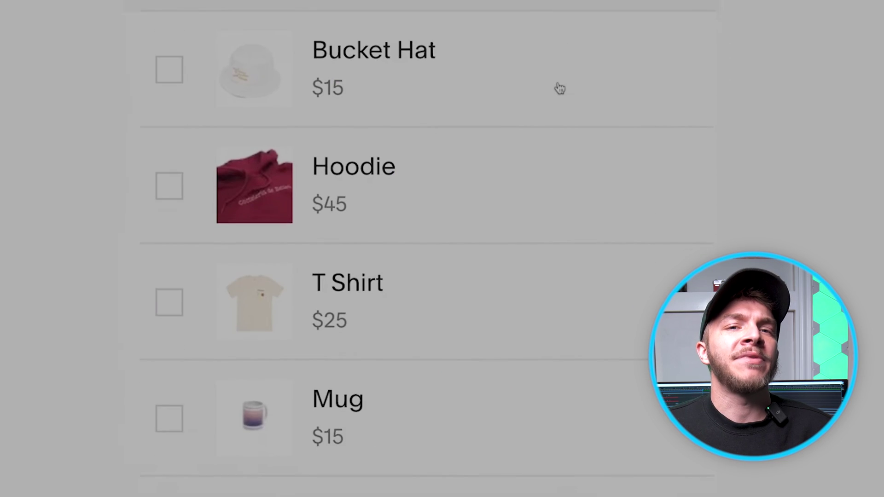
Scroll down the ecommerce page to the template carousel with Crosby in the centre
scroll(560, 88, "down", 1)
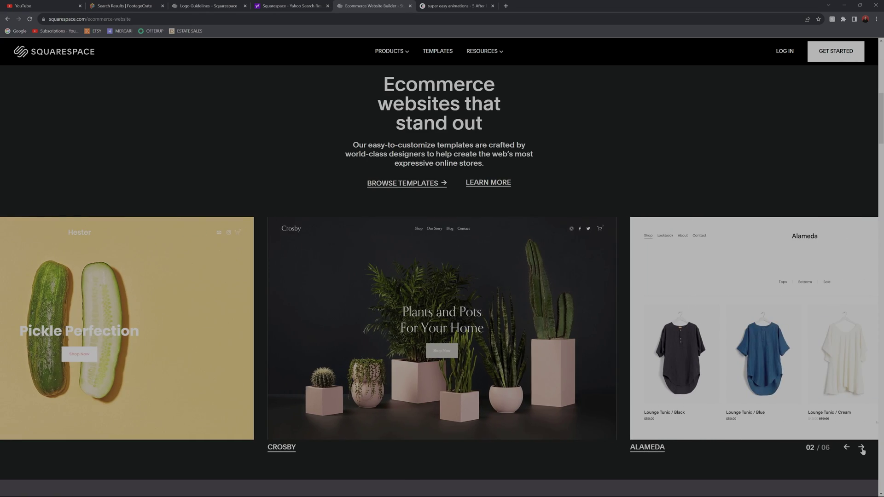
Advance the template carousel two designs, then open and scroll through the Crosby shop preview
left_click(861, 448)
left_click(862, 448)
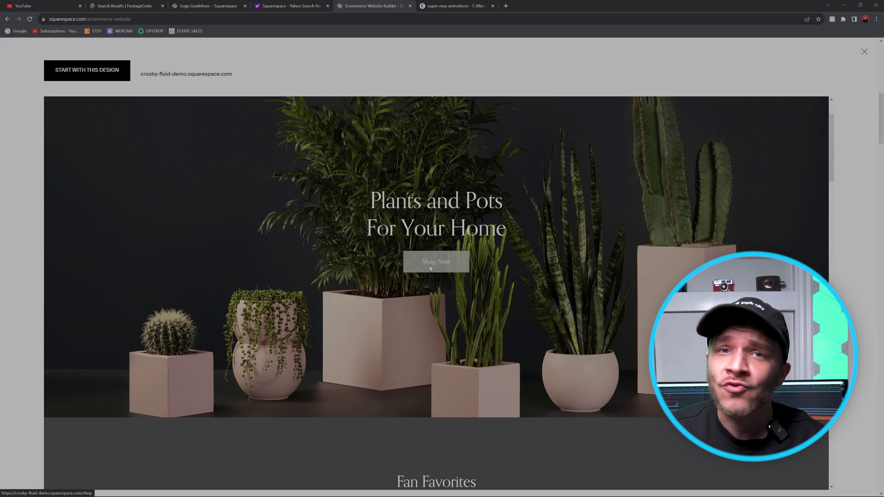
left_click(430, 268)
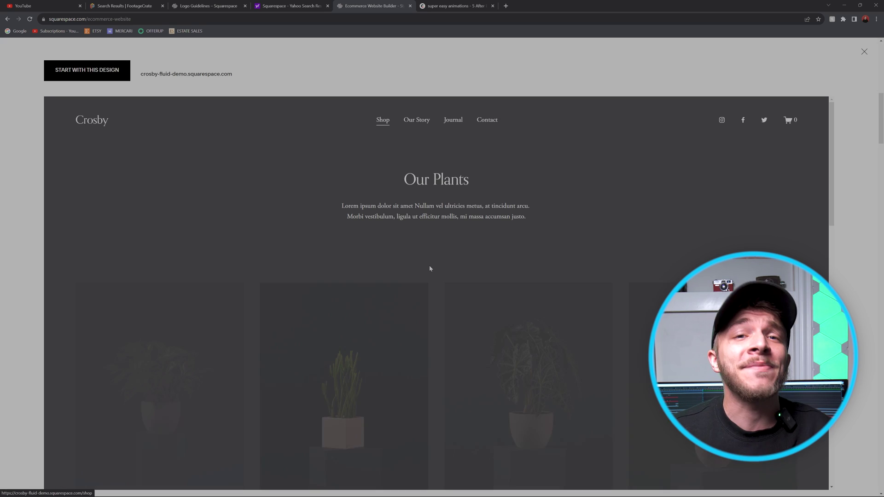
scroll(447, 285, "down", 4)
scroll(451, 288, "down", 10)
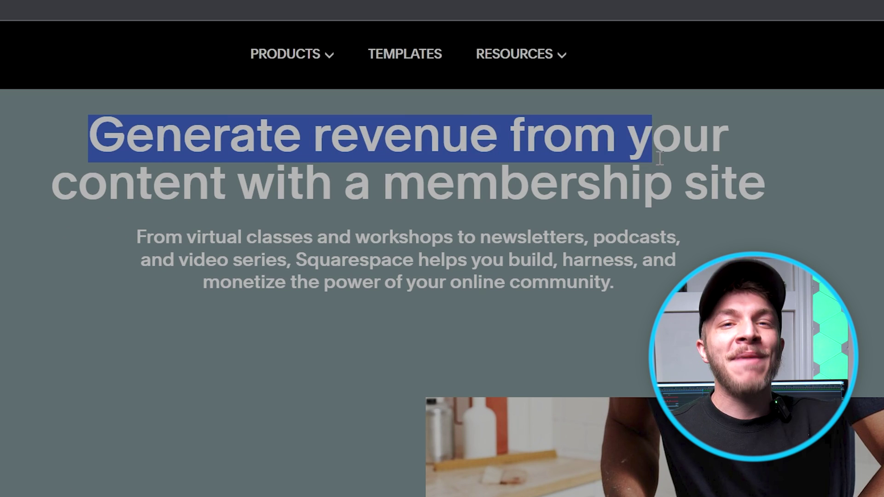
Highlight and clear the Memberships heading, then scroll down to the paid newsletter section
left_click_drag(660, 158, 796, 214)
left_click(723, 142)
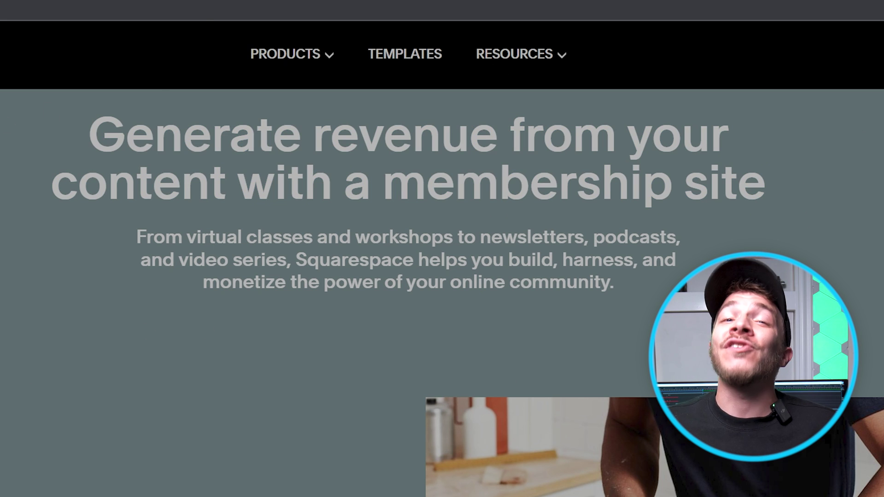
scroll(442, 249, "down", 2)
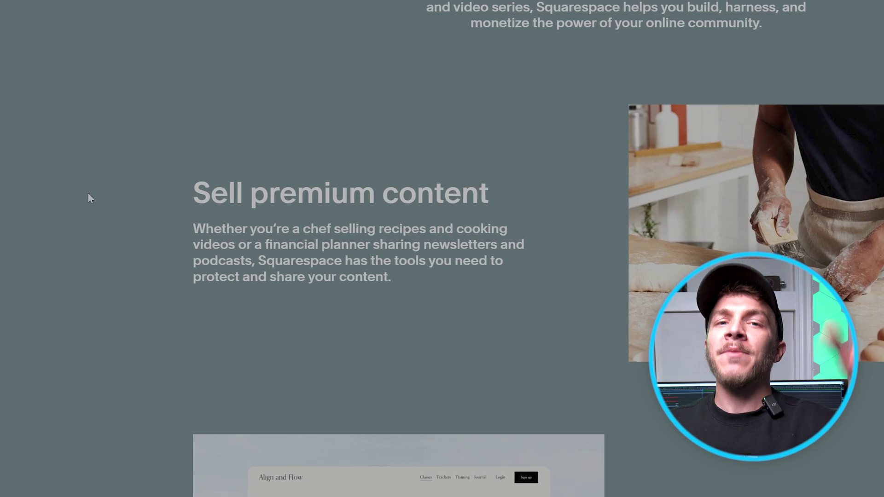